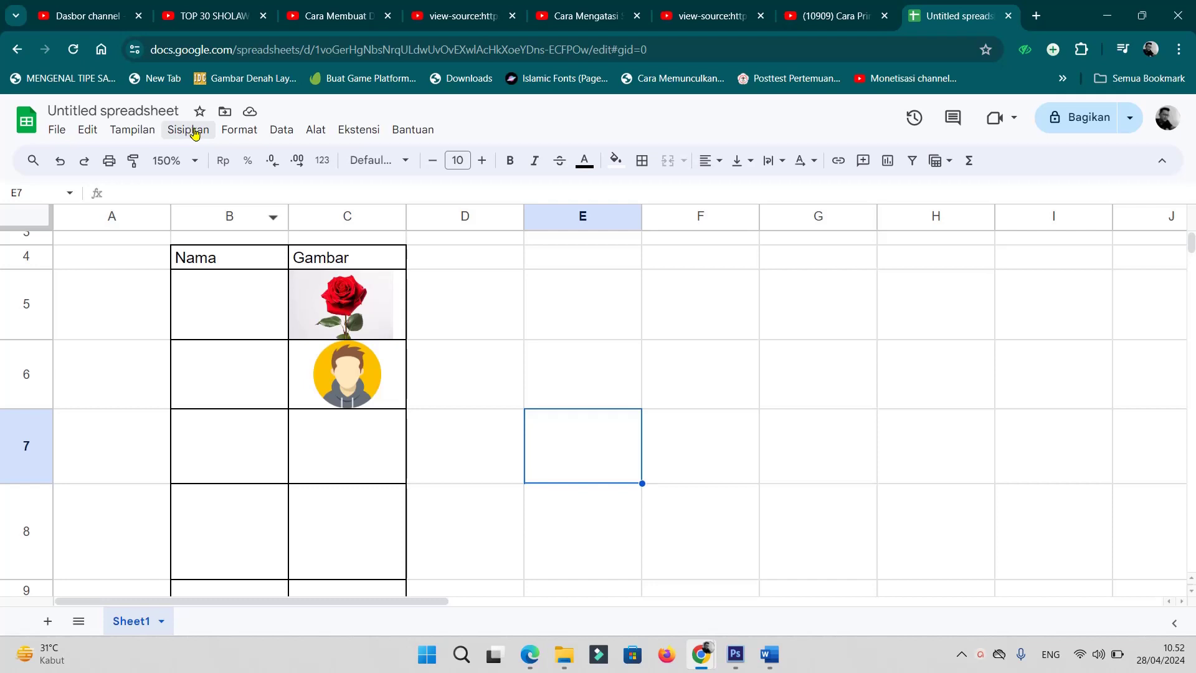
{"action": "left_click", "coordinate": [195, 133]}
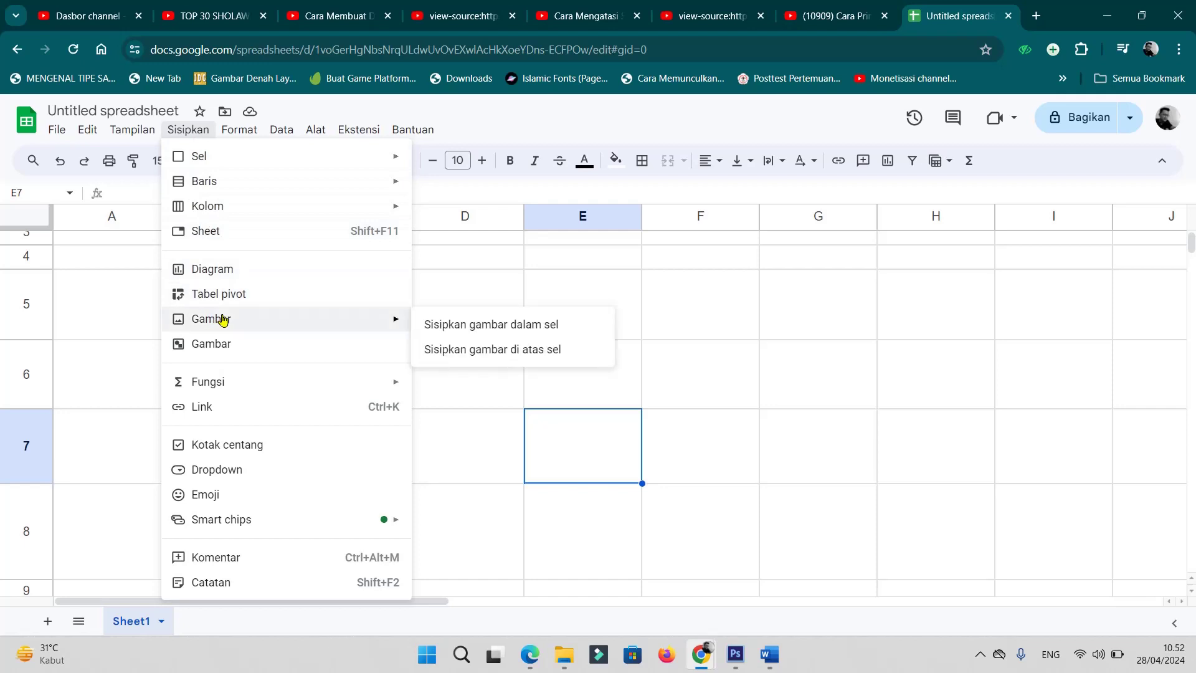
{"action": "mouse_move", "coordinate": [212, 319]}
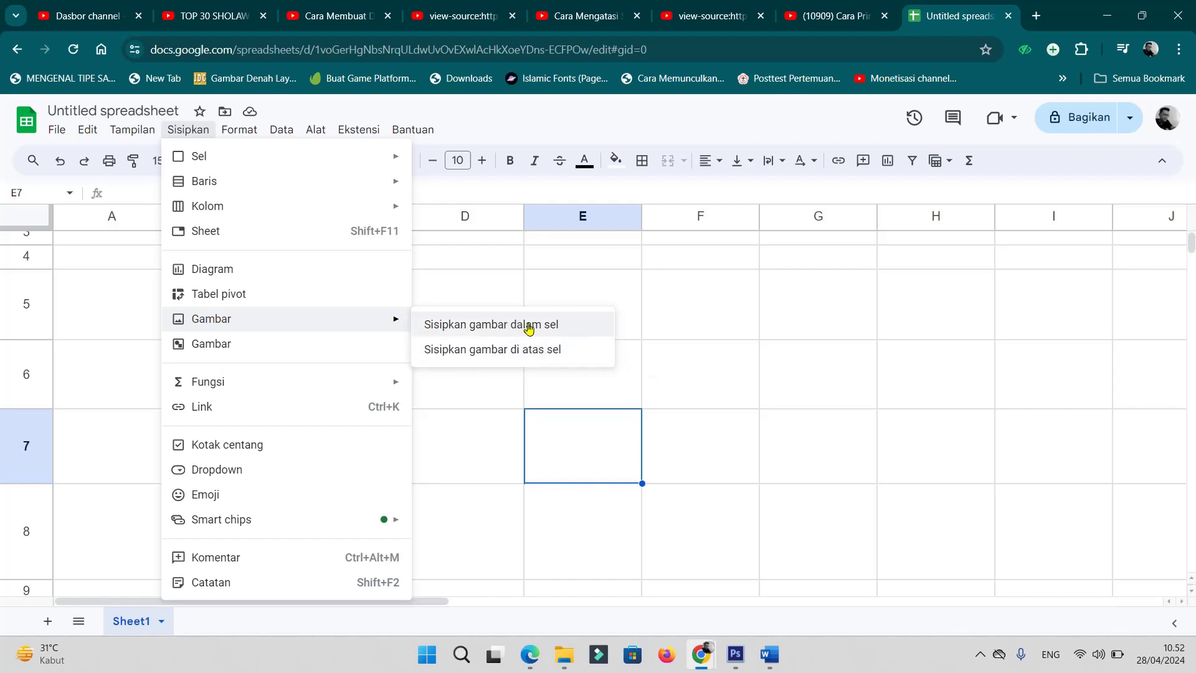
{"action": "left_click", "coordinate": [665, 367]}
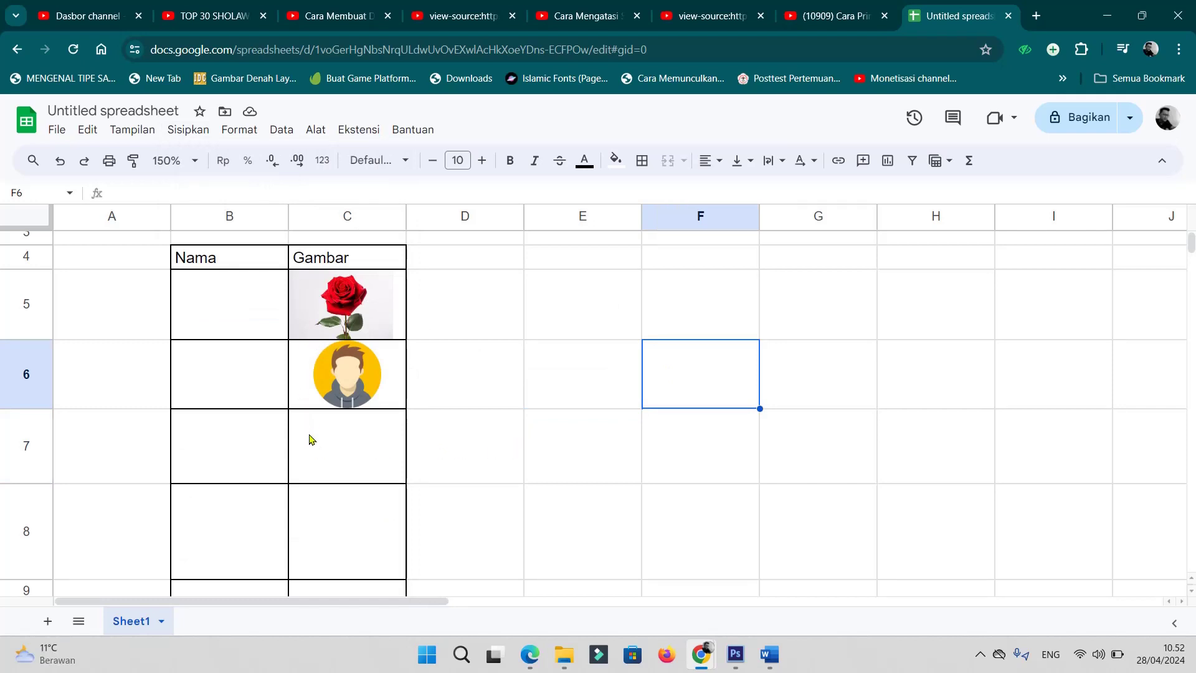
{"action": "left_click", "coordinate": [353, 452]}
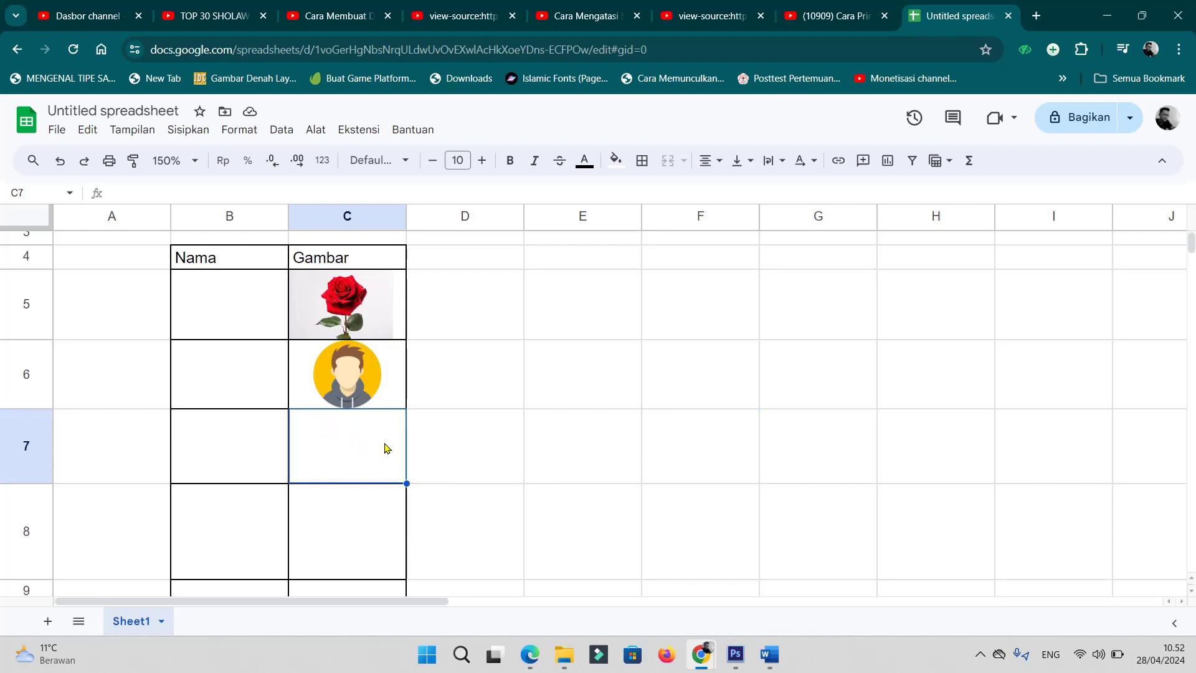
Step: Upload the 'bru' emblem image into cell C7 as an in-cell image, then select D7
{"action": "left_click", "coordinate": [188, 129]}
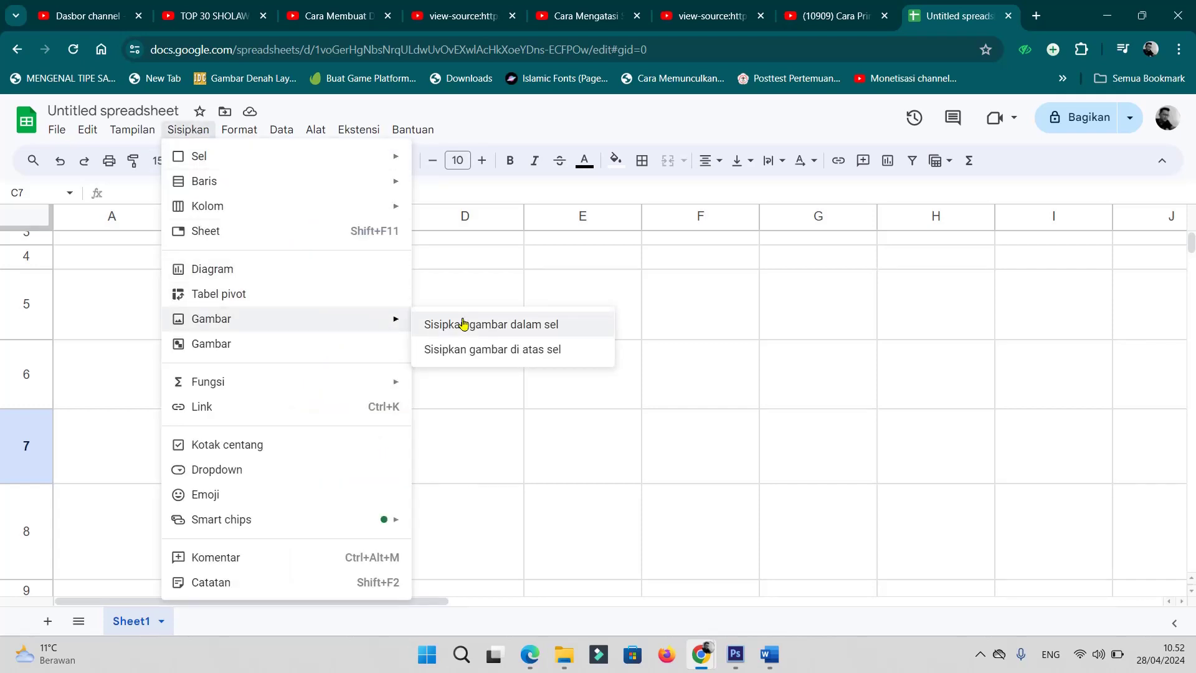
{"action": "left_click", "coordinate": [486, 325]}
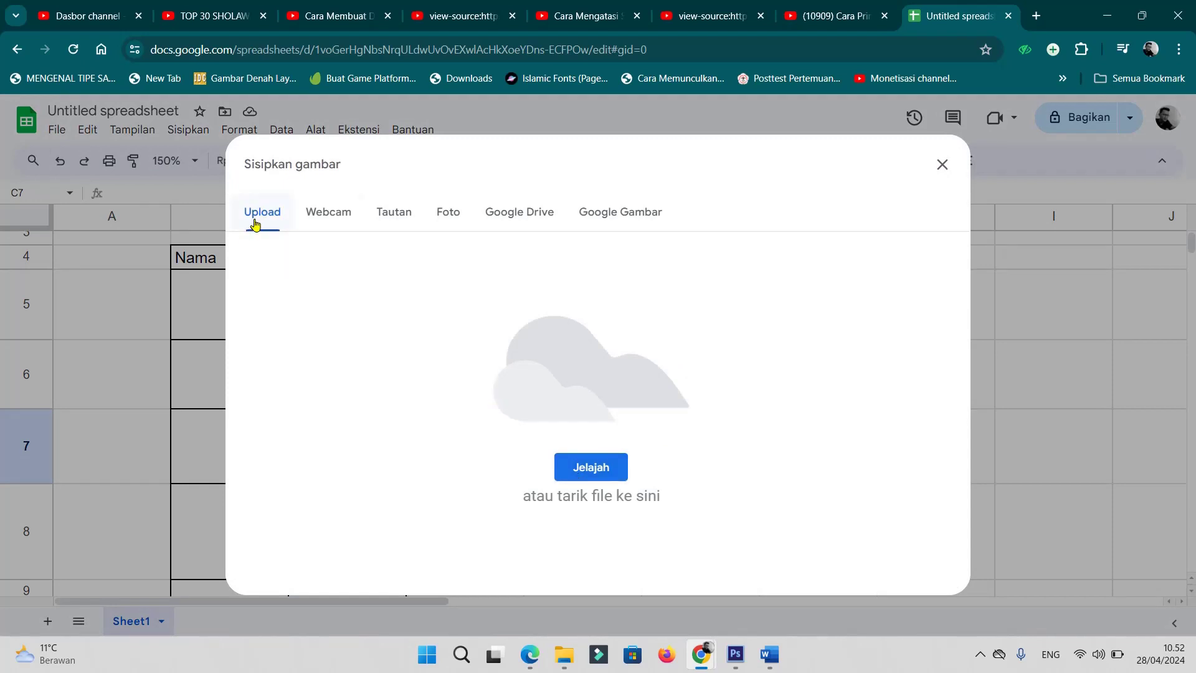
{"action": "left_click", "coordinate": [587, 467]}
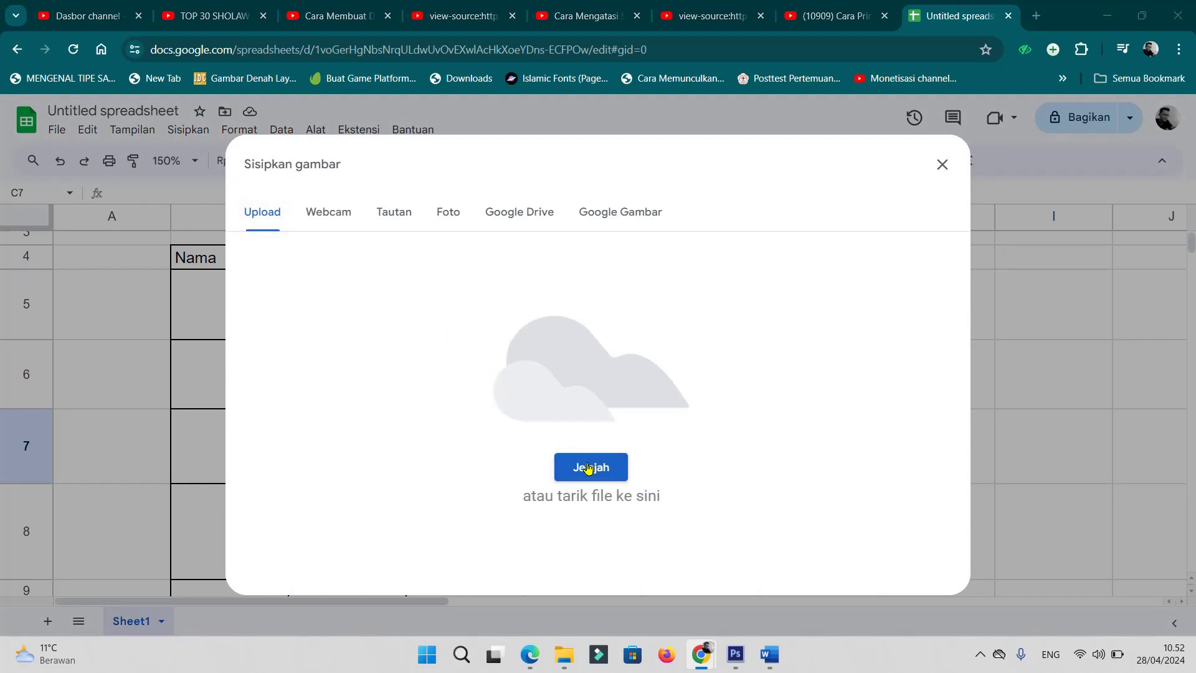
{"action": "scroll", "coordinate": [342, 262], "scroll_direction": "down", "scroll_amount": 2}
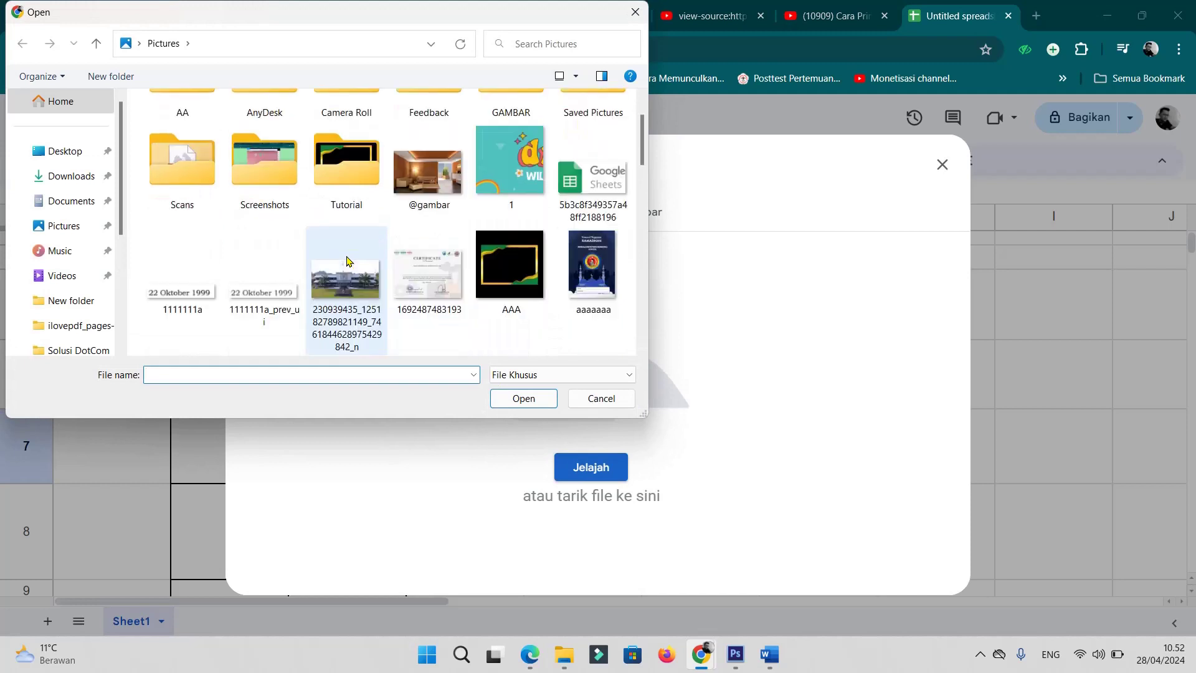
{"action": "scroll", "coordinate": [347, 261], "scroll_direction": "down", "scroll_amount": 3}
{"action": "left_click", "coordinate": [264, 180]}
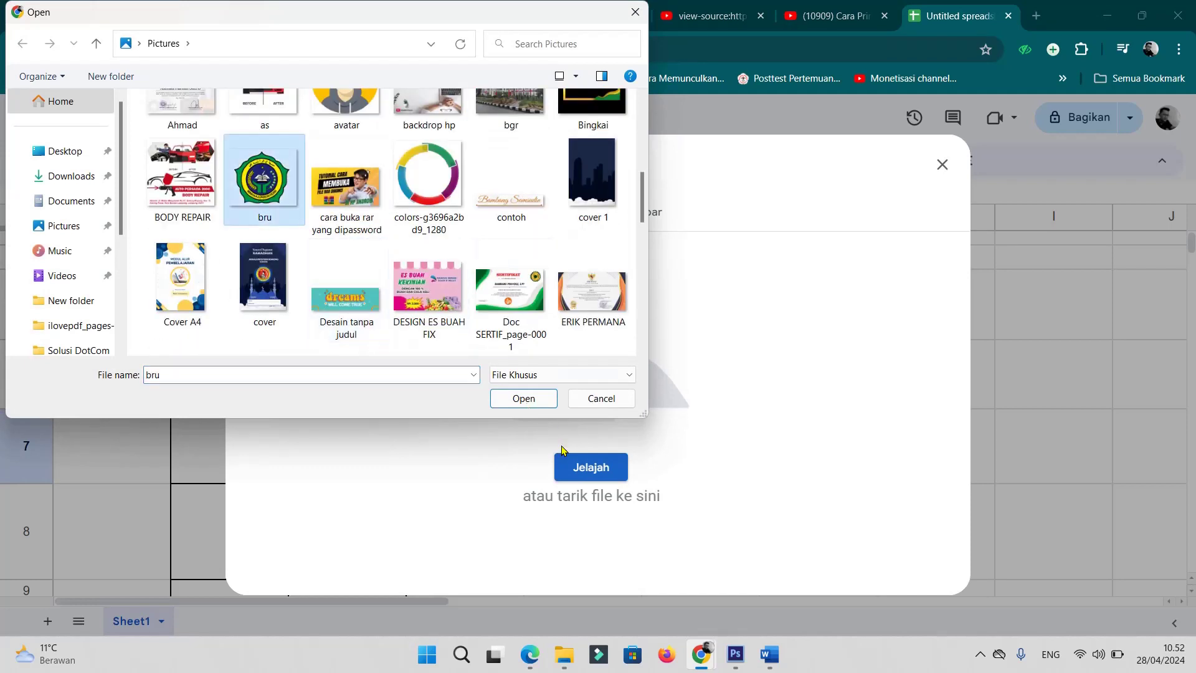
{"action": "left_click", "coordinate": [523, 399]}
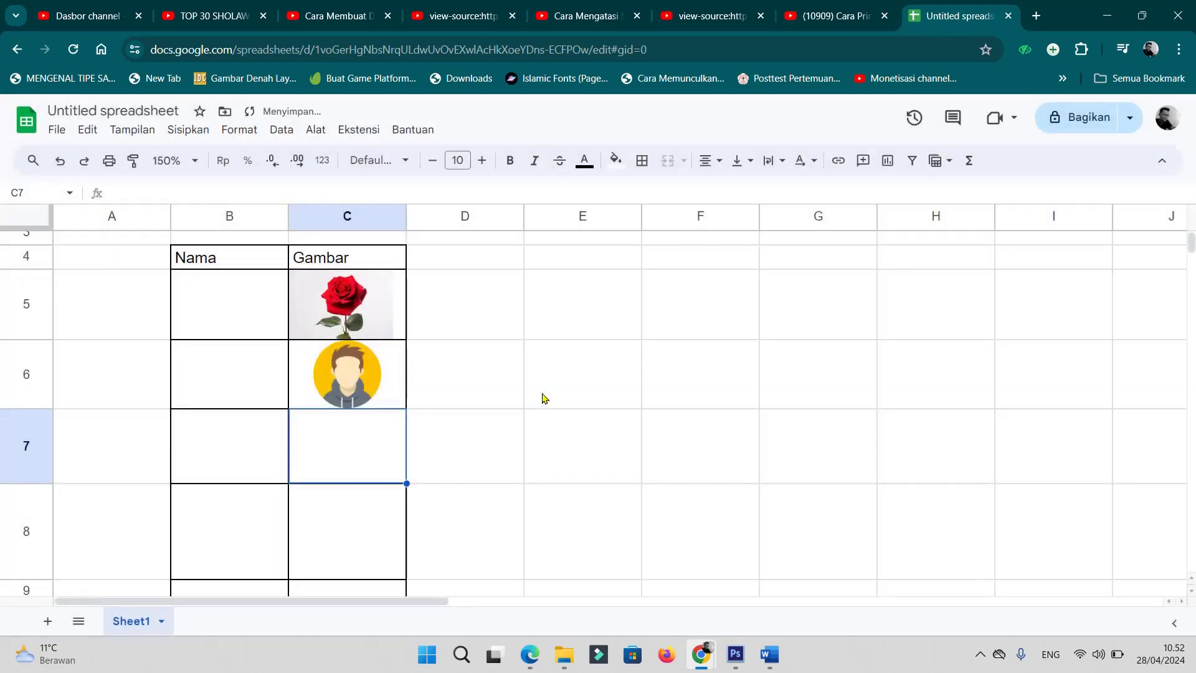
{"action": "left_click", "coordinate": [460, 452]}
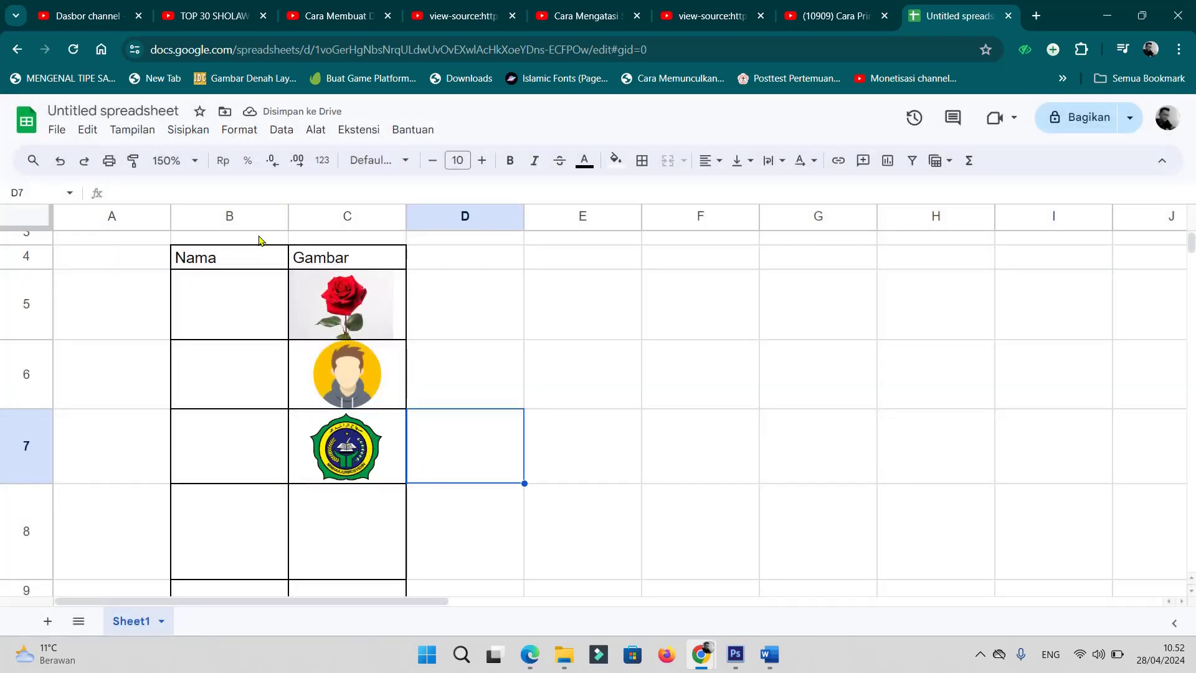
Step: Insert the 'mbs' school logo as an image floating over the cells
{"action": "left_click", "coordinate": [181, 130]}
{"action": "mouse_move", "coordinate": [211, 319]}
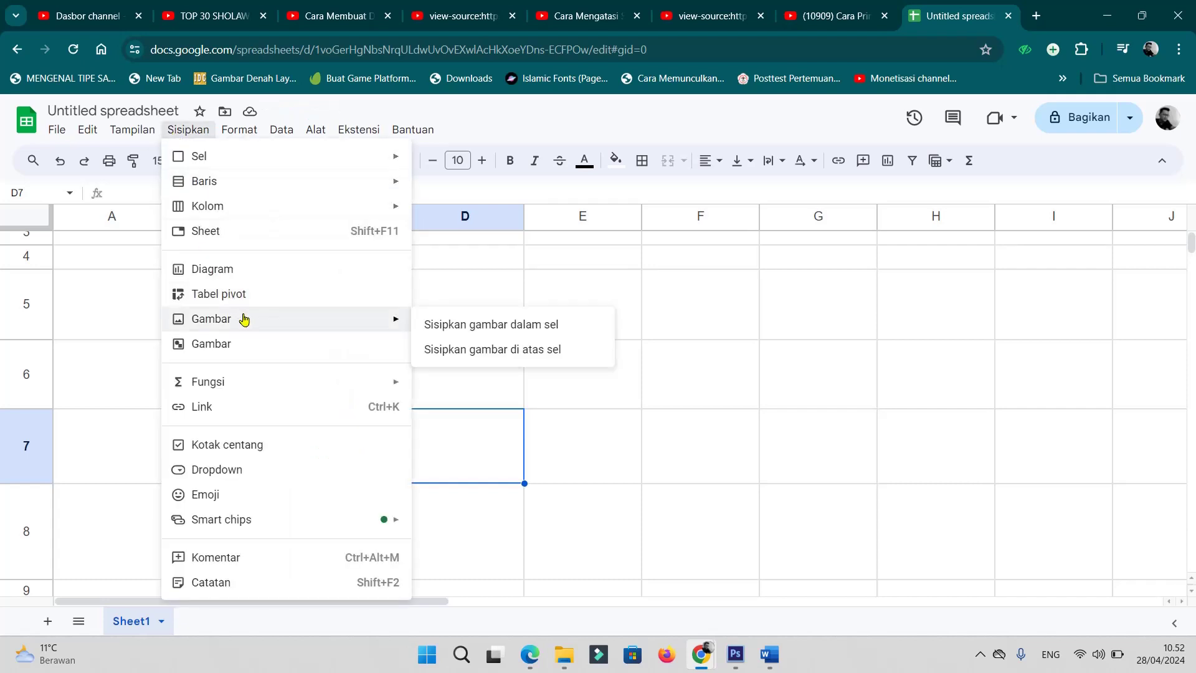
{"action": "left_click", "coordinate": [526, 351]}
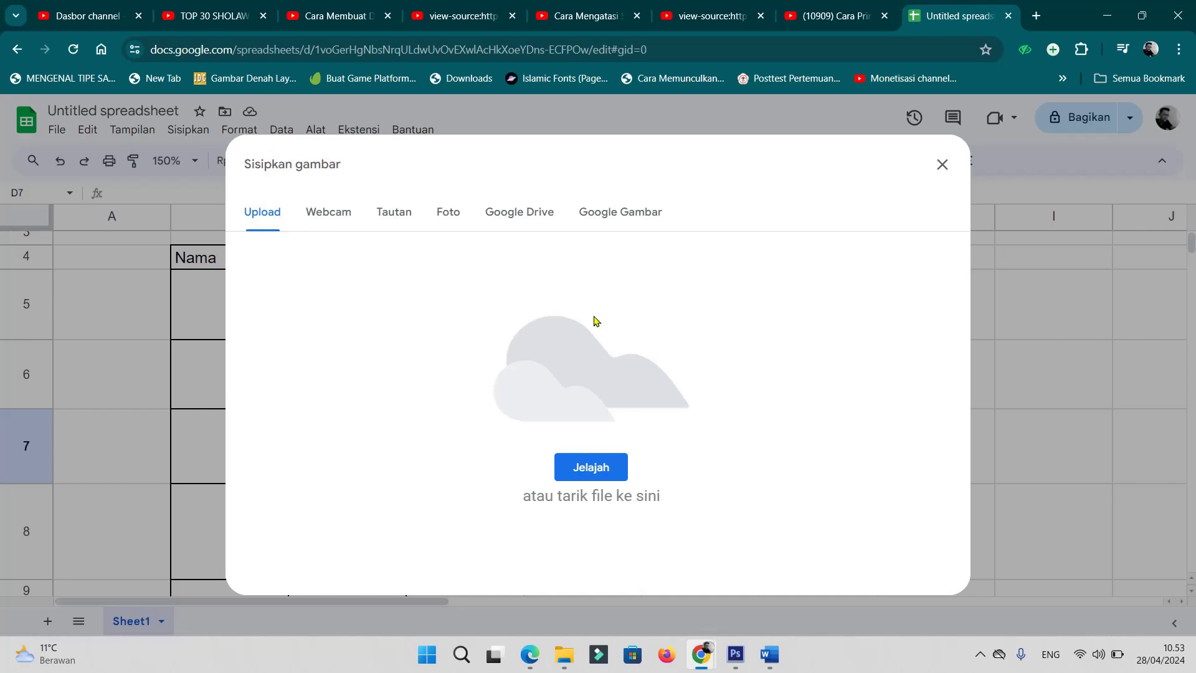
{"action": "left_click", "coordinate": [595, 470]}
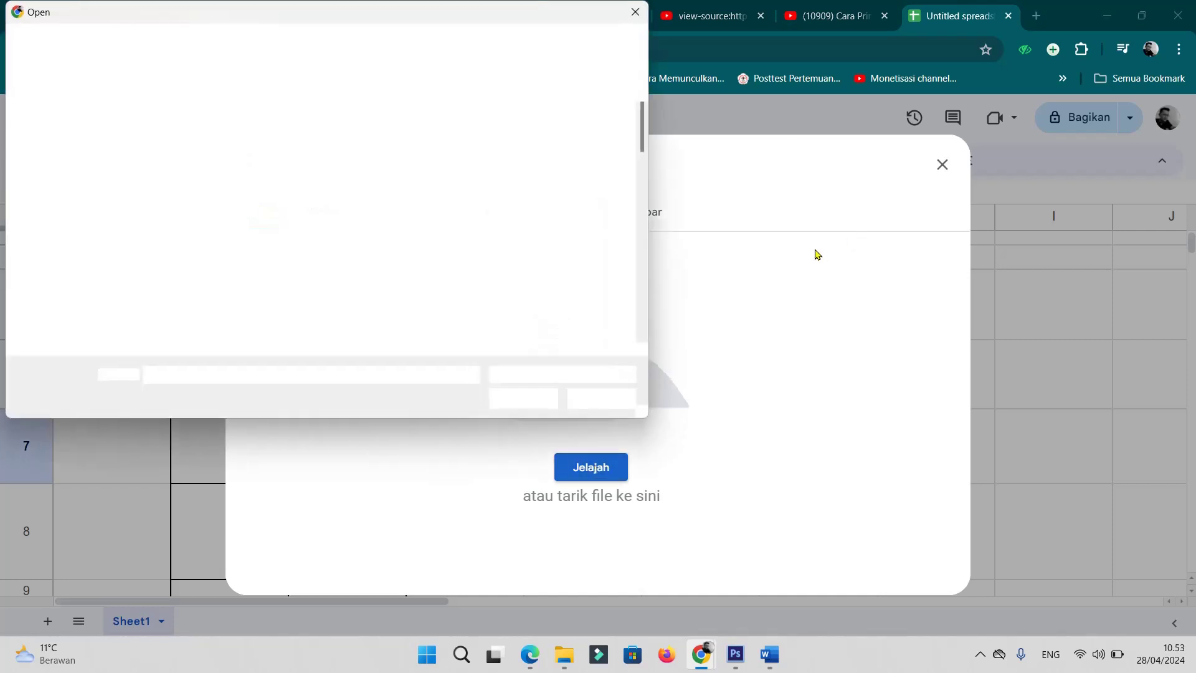
{"action": "left_click", "coordinate": [631, 17]}
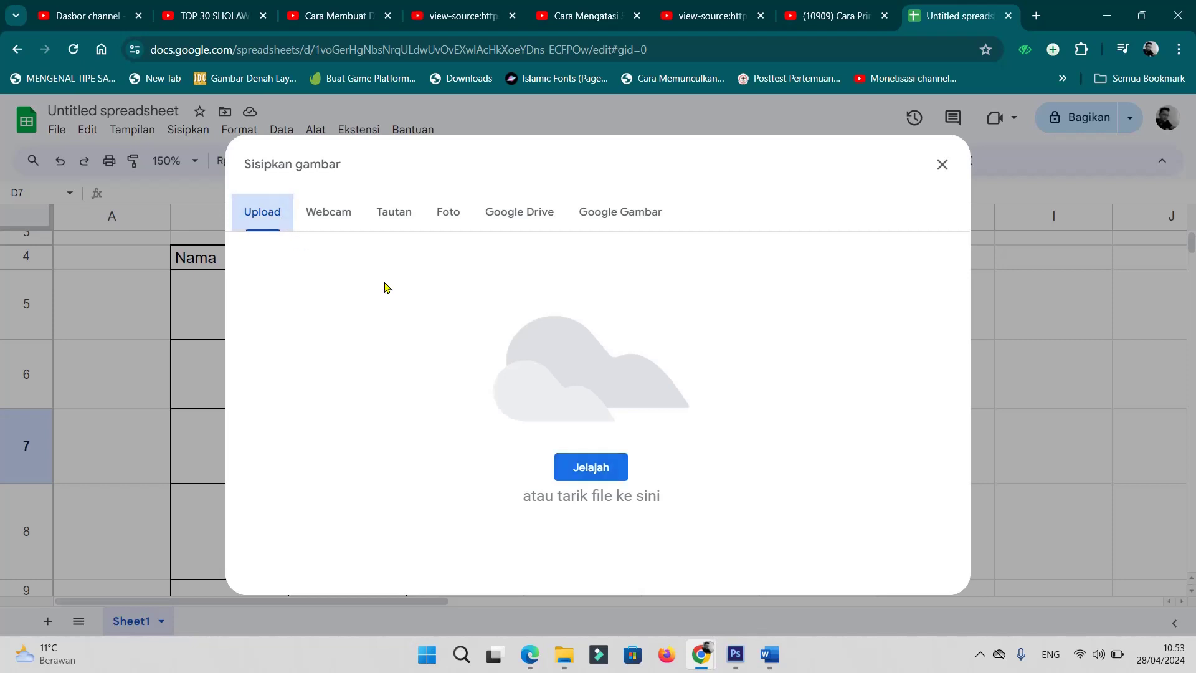
{"action": "left_click", "coordinate": [579, 469]}
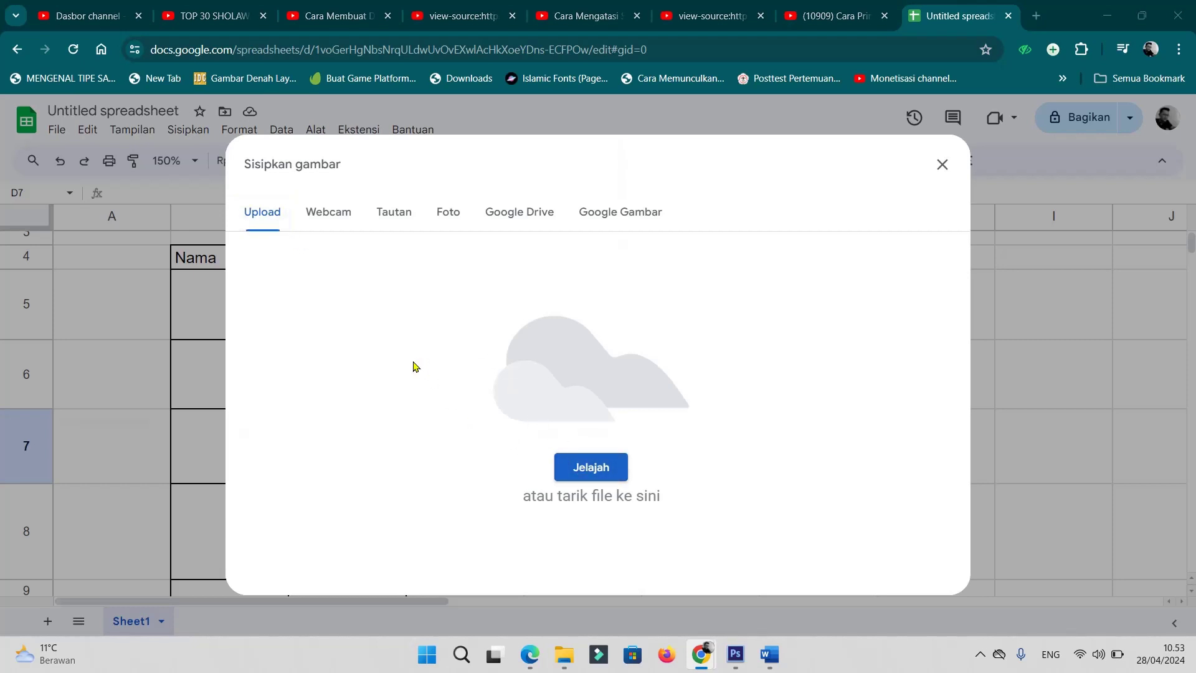
{"action": "scroll", "coordinate": [349, 287], "scroll_direction": "down", "scroll_amount": 5}
{"action": "scroll", "coordinate": [332, 274], "scroll_direction": "down", "scroll_amount": 3}
{"action": "scroll", "coordinate": [331, 274], "scroll_direction": "down", "scroll_amount": 5}
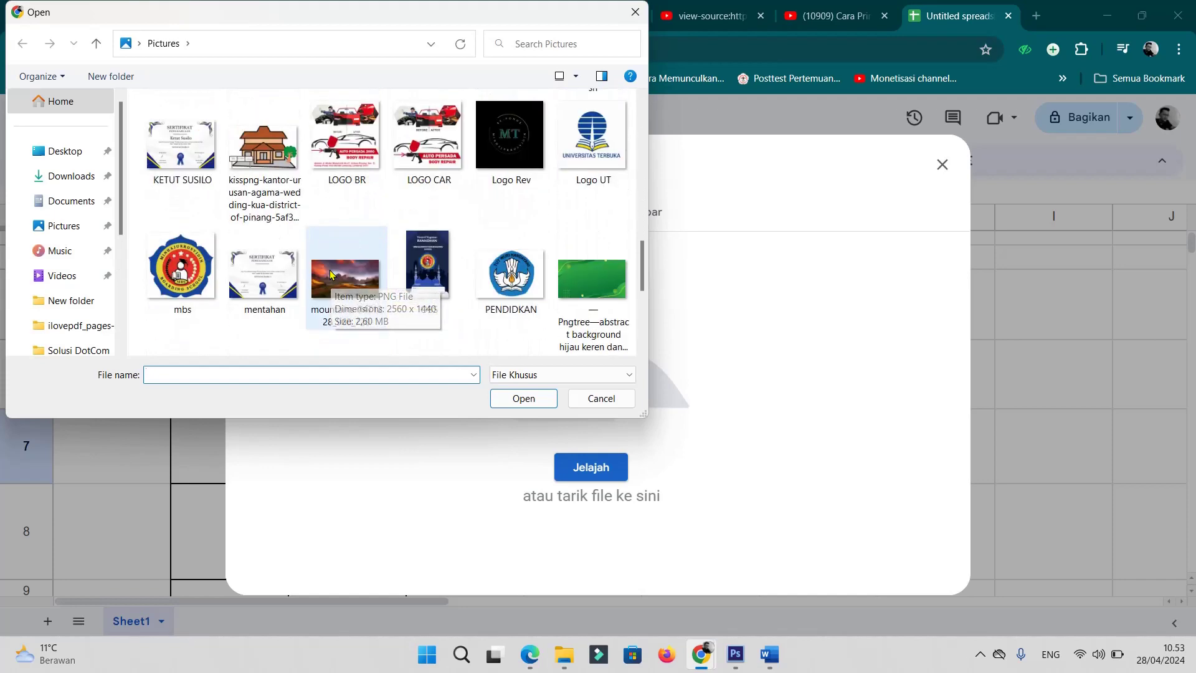
{"action": "scroll", "coordinate": [331, 274], "scroll_direction": "down", "scroll_amount": 5}
{"action": "scroll", "coordinate": [249, 268], "scroll_direction": "up", "scroll_amount": 4}
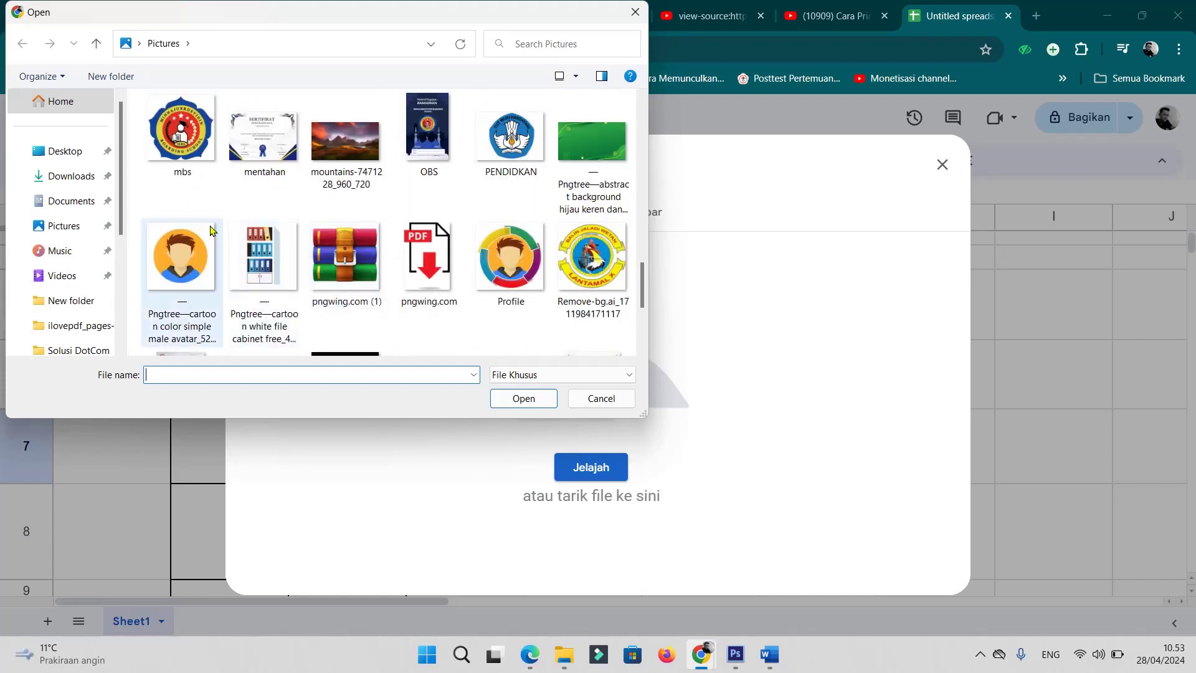
{"action": "left_click", "coordinate": [182, 140]}
{"action": "left_click", "coordinate": [525, 401]}
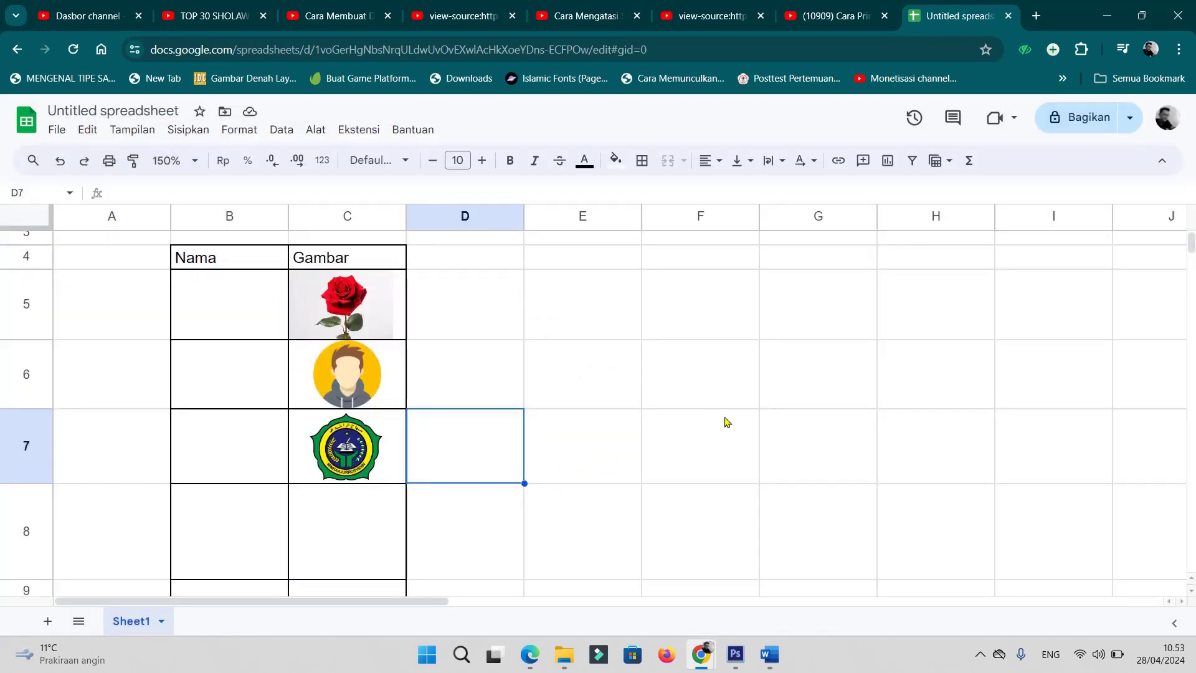
Step: Shrink the school logo, move it over columns F–G, and select cell H7
{"action": "scroll", "coordinate": [725, 421], "scroll_direction": "down", "scroll_amount": 5}
{"action": "scroll", "coordinate": [724, 423], "scroll_direction": "up", "scroll_amount": 10}
{"action": "scroll", "coordinate": [809, 436], "scroll_direction": "down", "scroll_amount": 5}
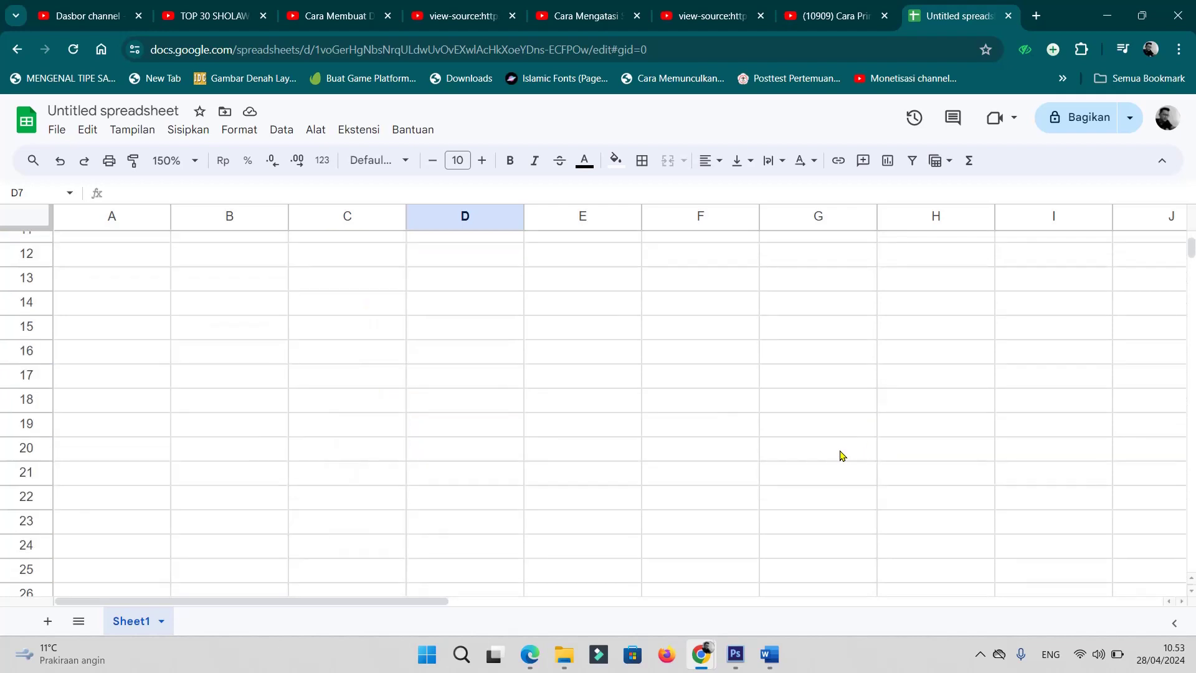
{"action": "scroll", "coordinate": [598, 526], "scroll_direction": "up", "scroll_amount": 5}
{"action": "scroll", "coordinate": [527, 530], "scroll_direction": "down", "scroll_amount": 3}
{"action": "left_click", "coordinate": [626, 451]}
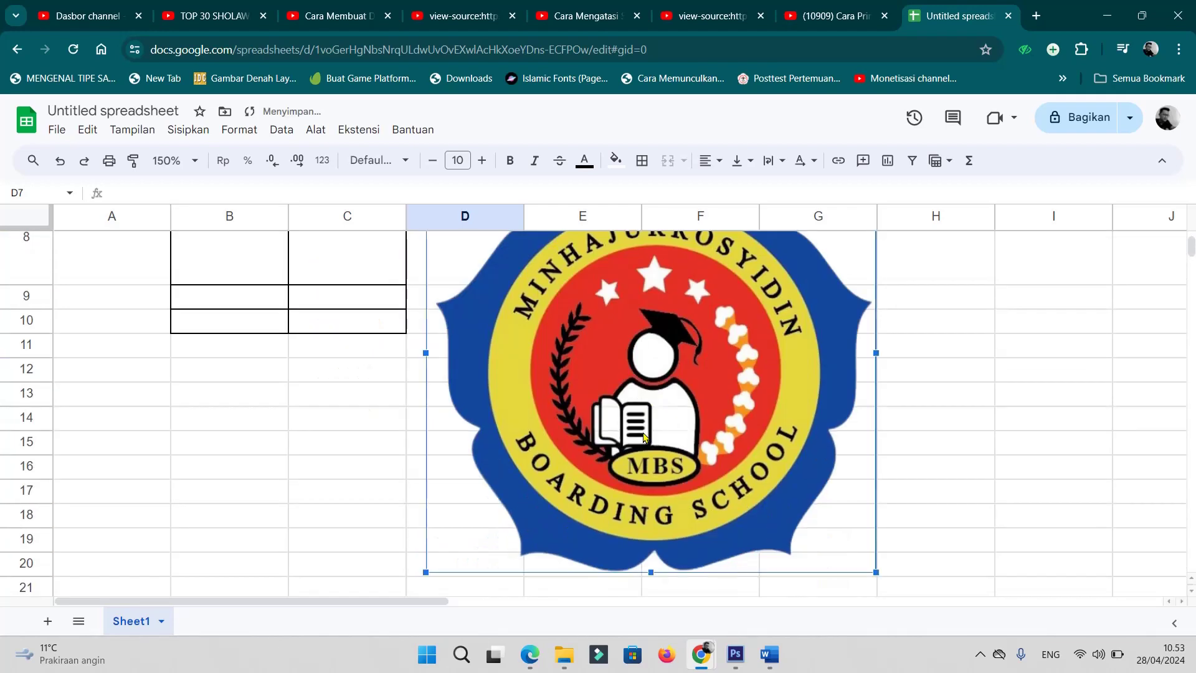
{"action": "mouse_move", "coordinate": [874, 570]}
{"action": "left_mouse_down"}
{"action": "mouse_move", "coordinate": [831, 516]}
{"action": "mouse_move", "coordinate": [606, 361]}
{"action": "left_mouse_up"}
{"action": "scroll", "coordinate": [561, 475], "scroll_direction": "up", "scroll_amount": 3}
{"action": "mouse_move", "coordinate": [561, 480]}
{"action": "left_mouse_down"}
{"action": "mouse_move", "coordinate": [723, 374]}
{"action": "mouse_move", "coordinate": [798, 303]}
{"action": "left_mouse_up"}
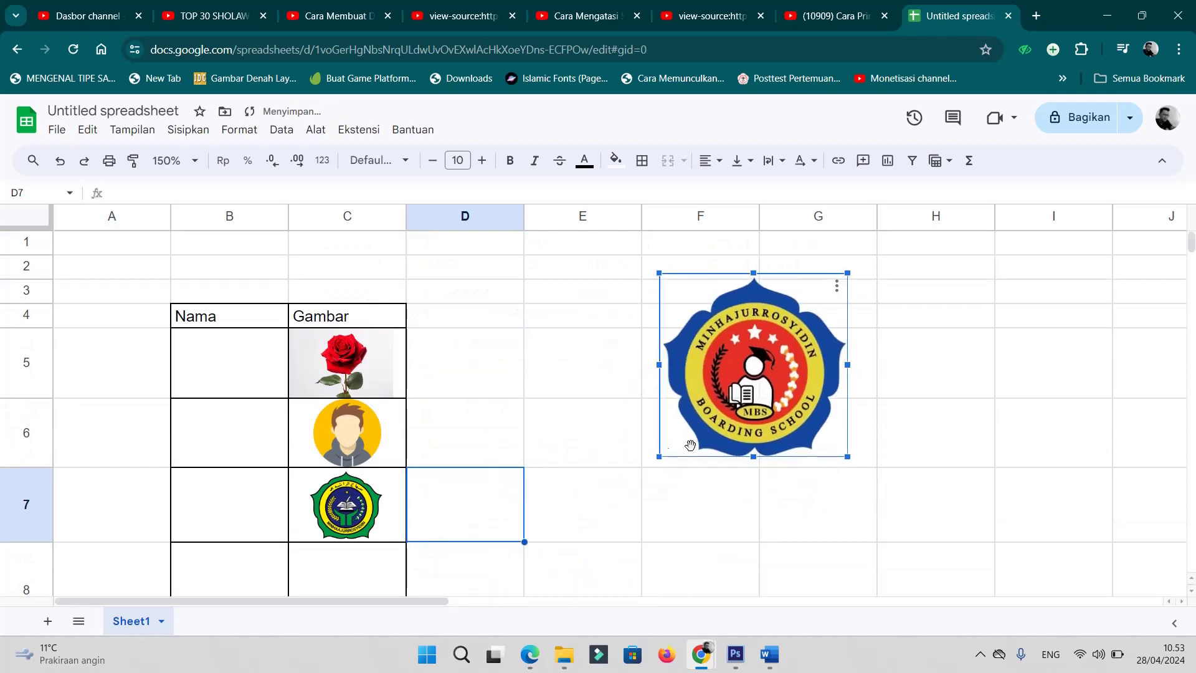
{"action": "left_click", "coordinate": [604, 450]}
{"action": "left_click", "coordinate": [885, 490]}
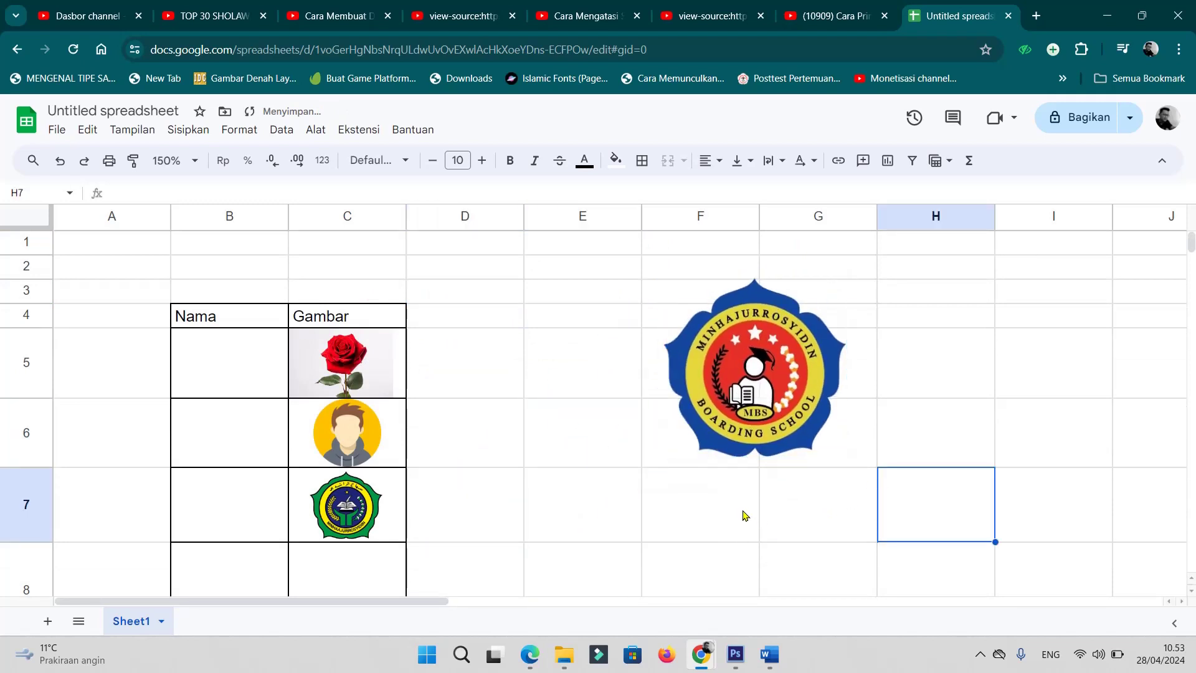
{"action": "left_click", "coordinate": [183, 129]}
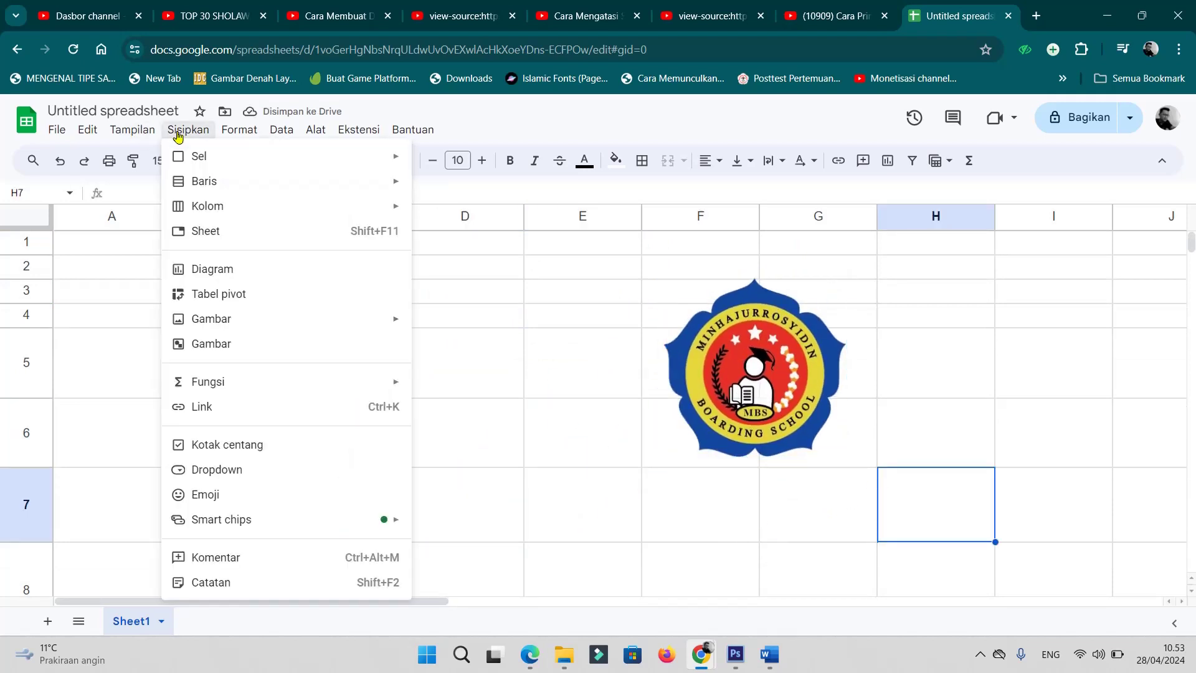
Step: Start a new drawing containing 'TUTORIAL' word art
{"action": "left_click", "coordinate": [244, 345]}
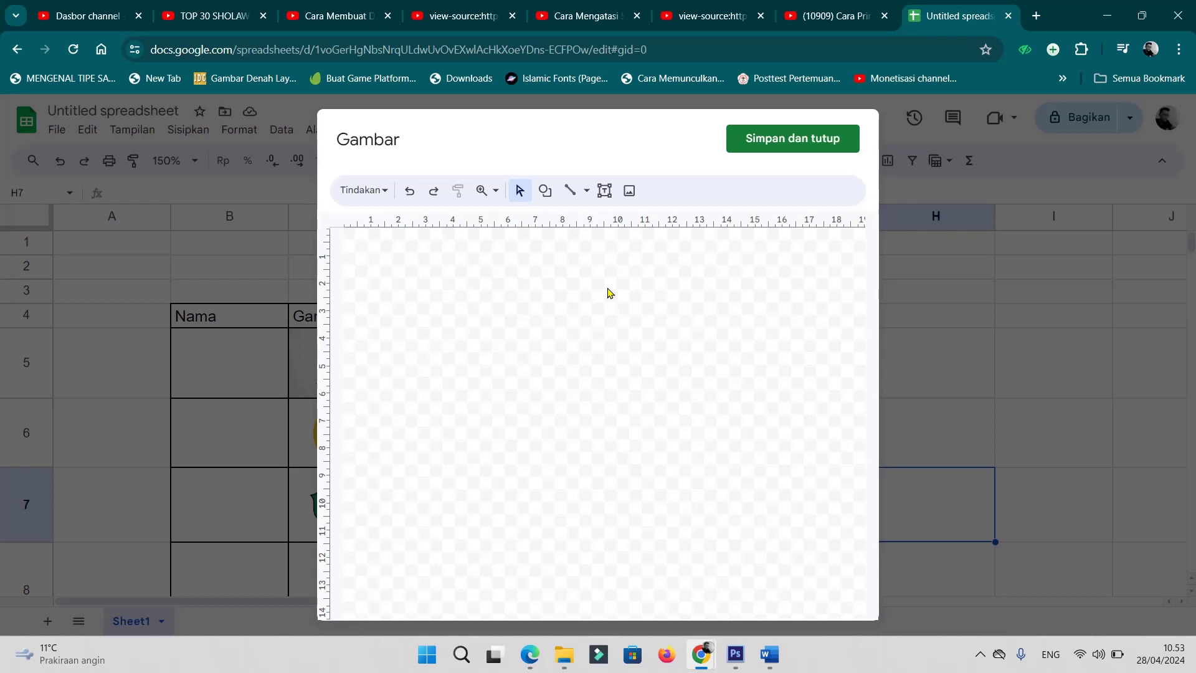
{"action": "left_click", "coordinate": [380, 193]}
{"action": "left_click", "coordinate": [407, 298]}
{"action": "type", "text": "TUTORIAL"}
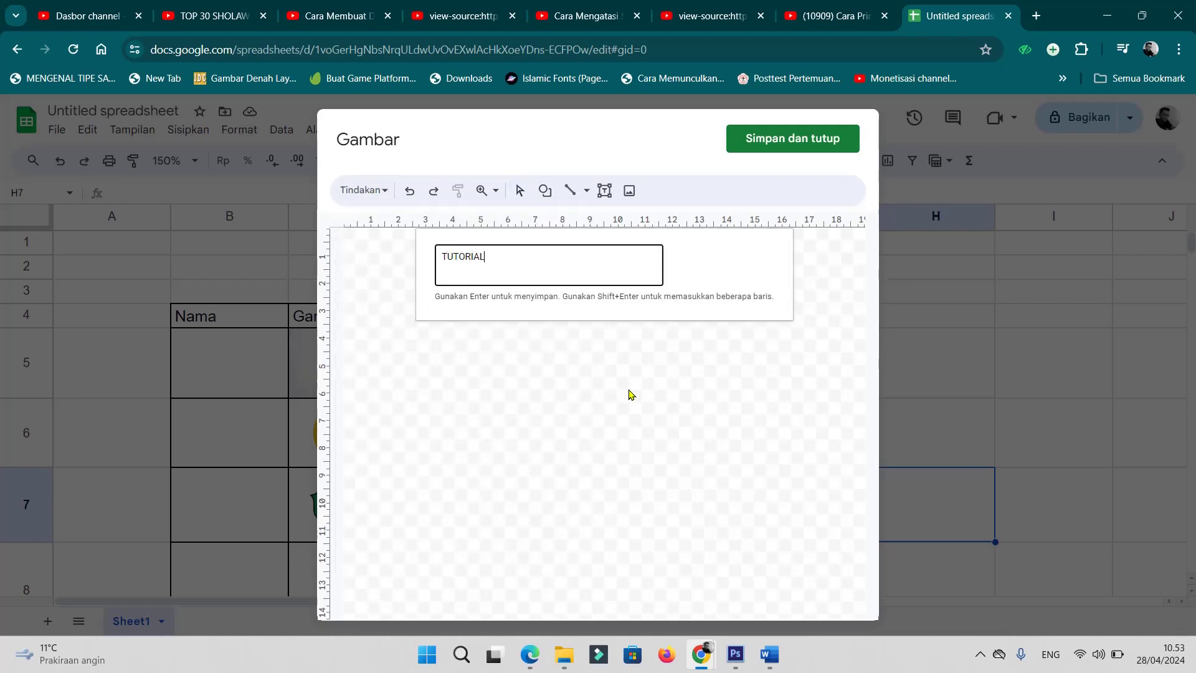
{"action": "key", "text": "Return"}
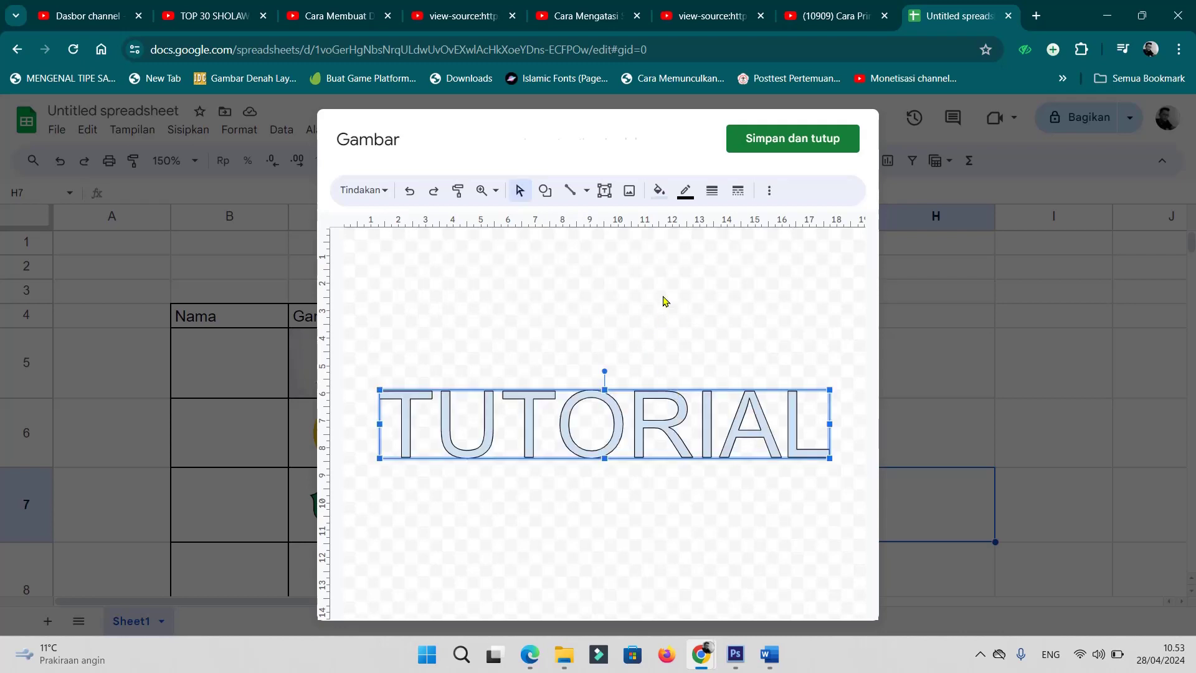
Step: Add the avatar picture above the TUTORIAL text and save the drawing into the sheet
{"action": "left_click", "coordinate": [629, 191]}
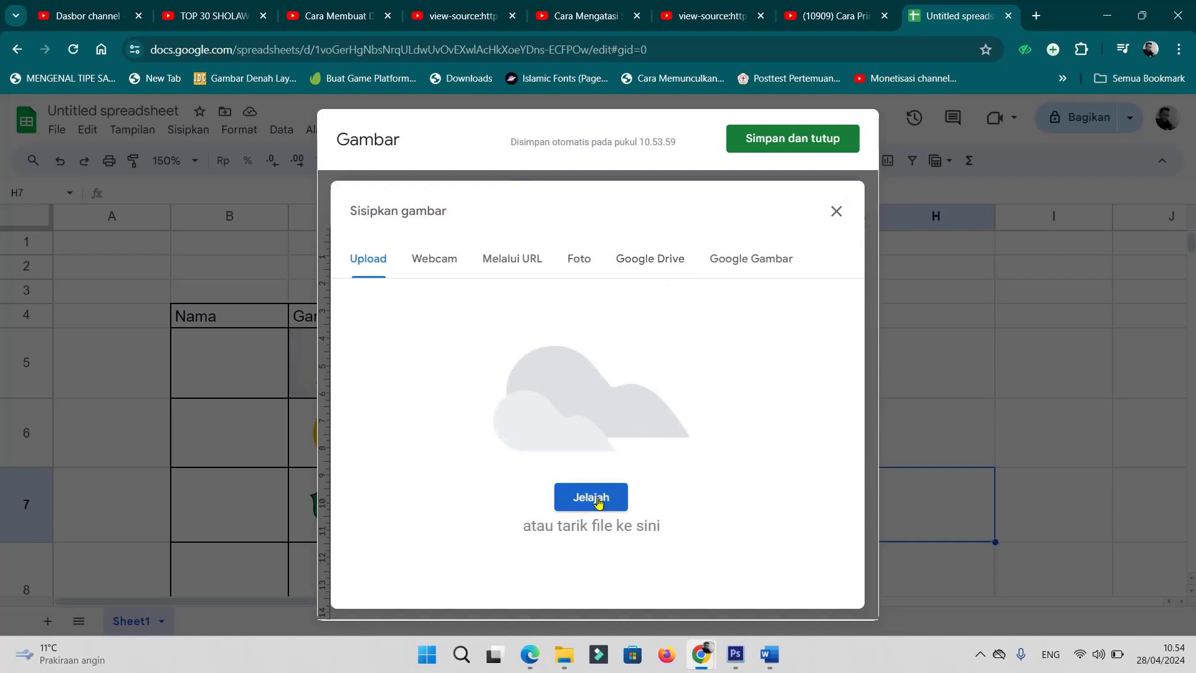
{"action": "left_click", "coordinate": [602, 494]}
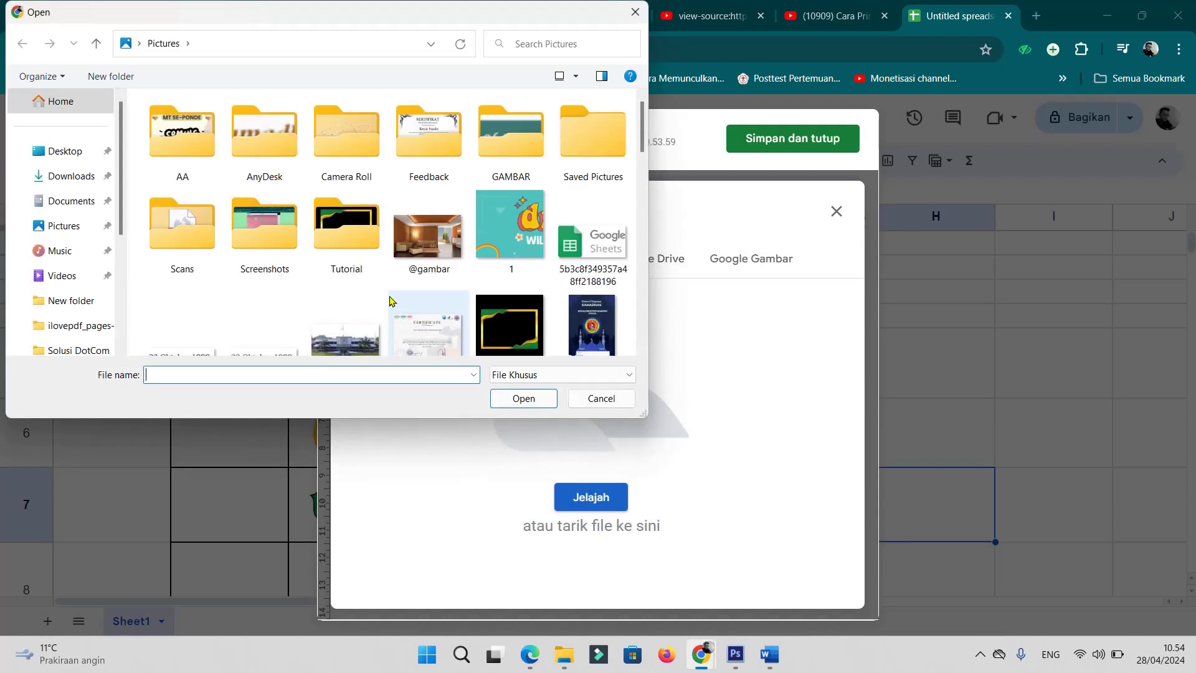
{"action": "double_click", "coordinate": [346, 302]}
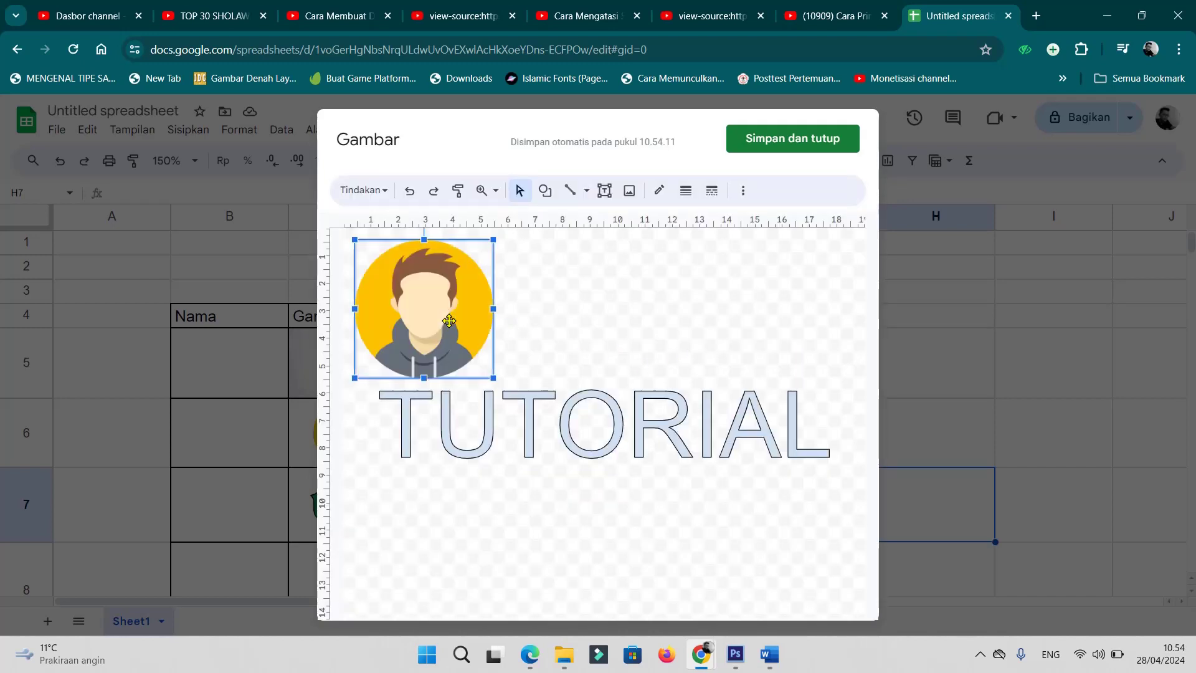
{"action": "mouse_move", "coordinate": [460, 320]}
{"action": "left_mouse_down"}
{"action": "mouse_move", "coordinate": [615, 308]}
{"action": "mouse_move", "coordinate": [635, 320]}
{"action": "left_mouse_up"}
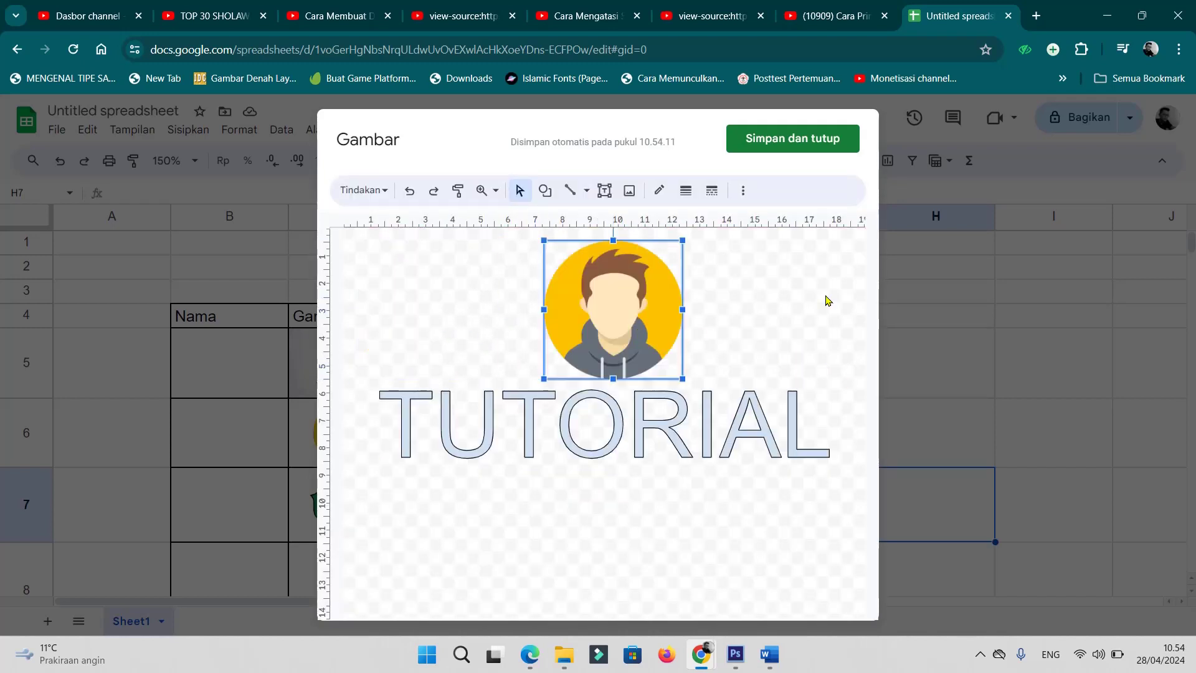
{"action": "left_click", "coordinate": [823, 141]}
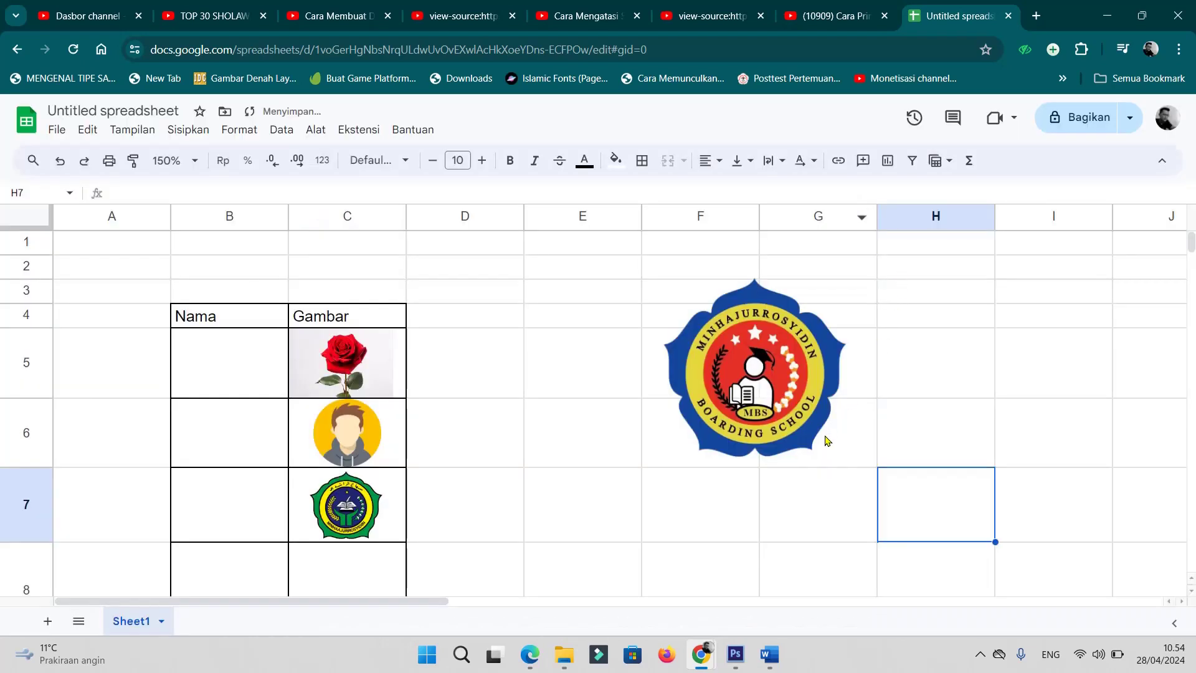
Step: Move and resize the avatar-and-TUTORIAL drawing to fill columns E–G, rows 7–8, under the logo
{"action": "scroll", "coordinate": [821, 442], "scroll_direction": "down", "scroll_amount": 2}
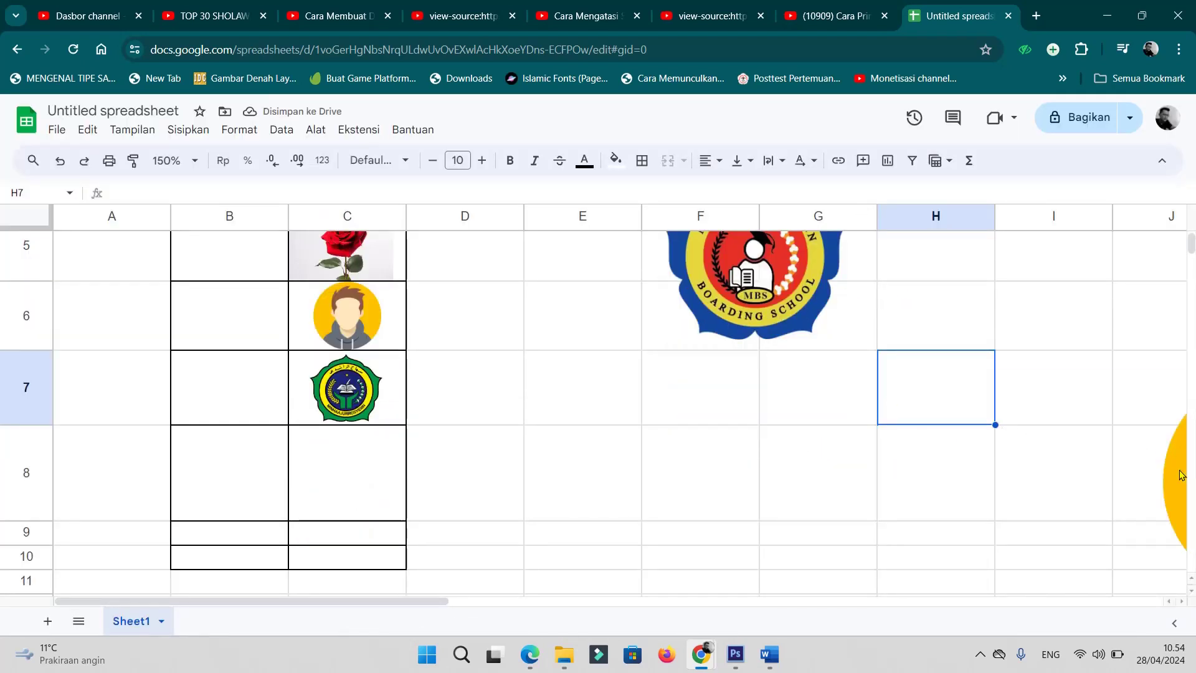
{"action": "left_click", "coordinate": [1173, 475]}
{"action": "left_click_drag", "start_coordinate": [1172, 475], "coordinate": [643, 374]}
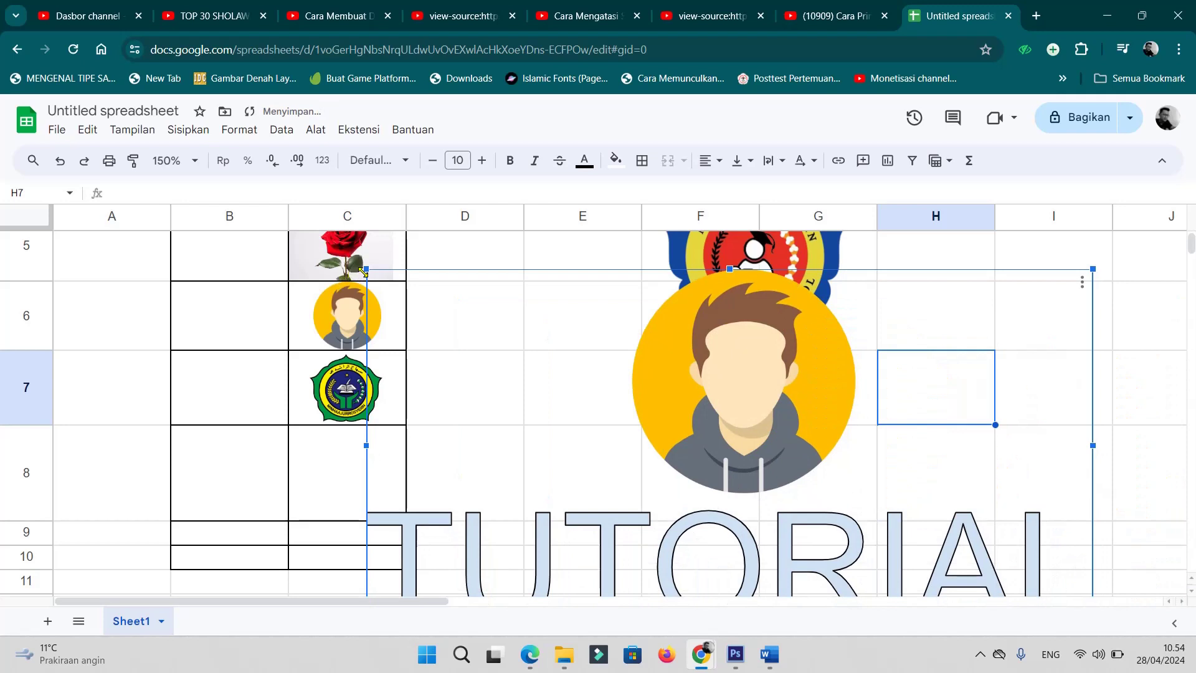
{"action": "left_click_drag", "start_coordinate": [364, 273], "coordinate": [859, 507]}
{"action": "left_click_drag", "start_coordinate": [999, 549], "coordinate": [737, 438]}
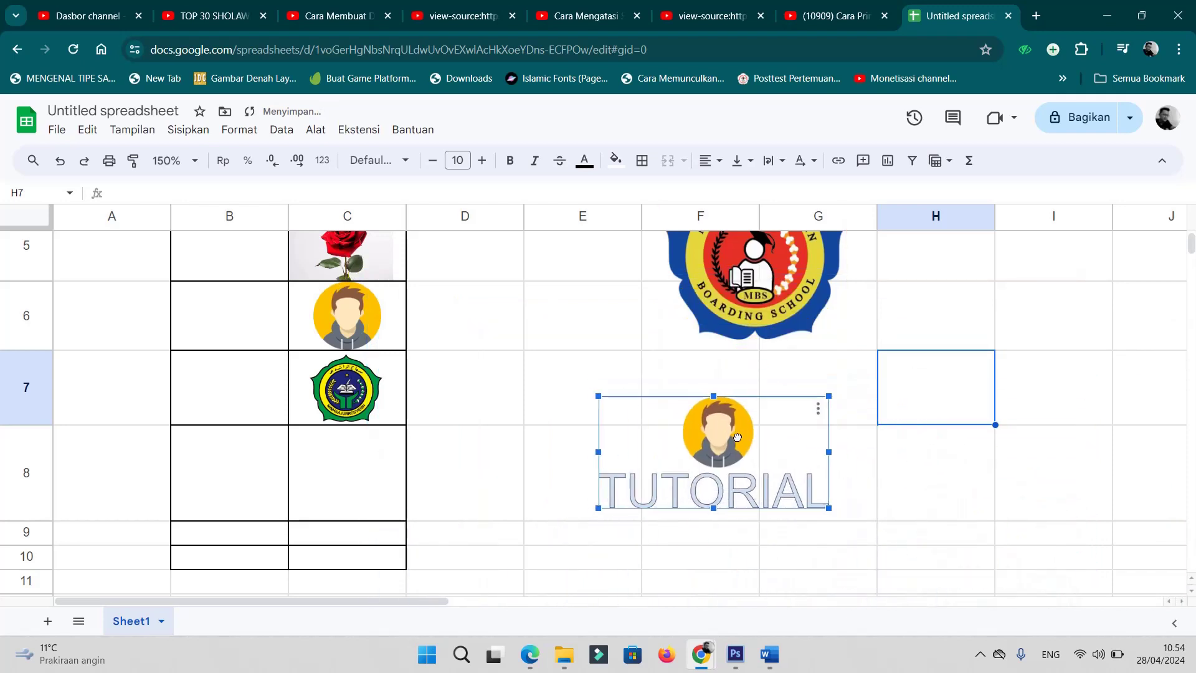
{"action": "left_click", "coordinate": [829, 511]}
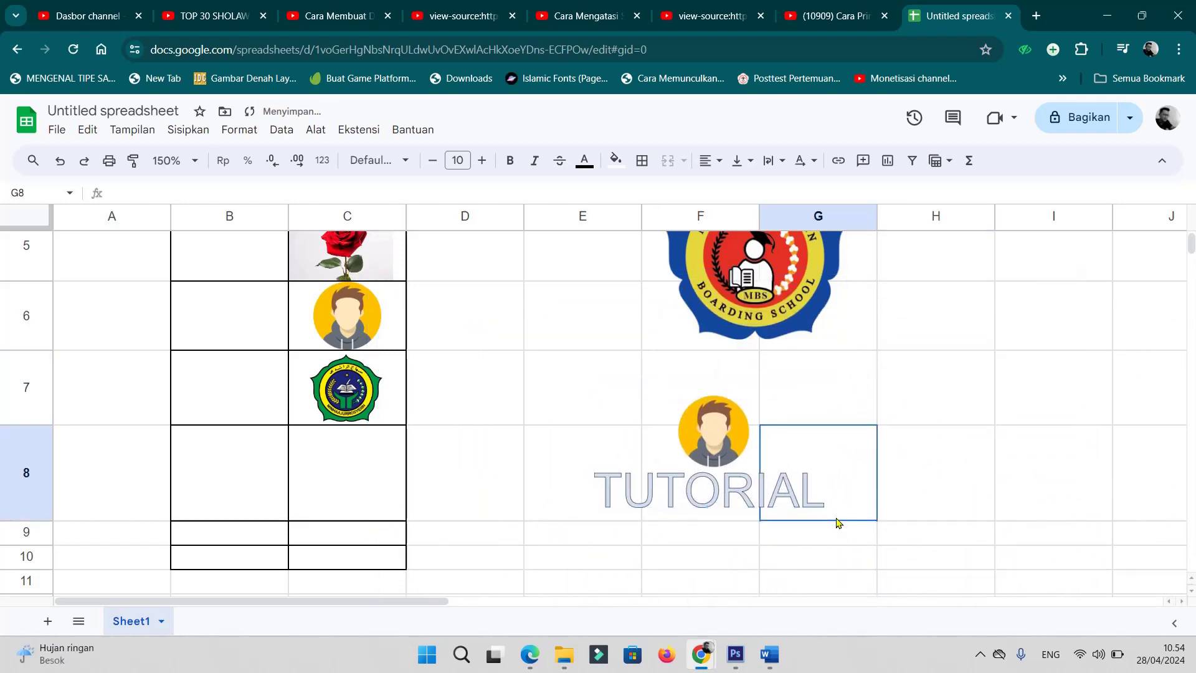
{"action": "left_click", "coordinate": [696, 443]}
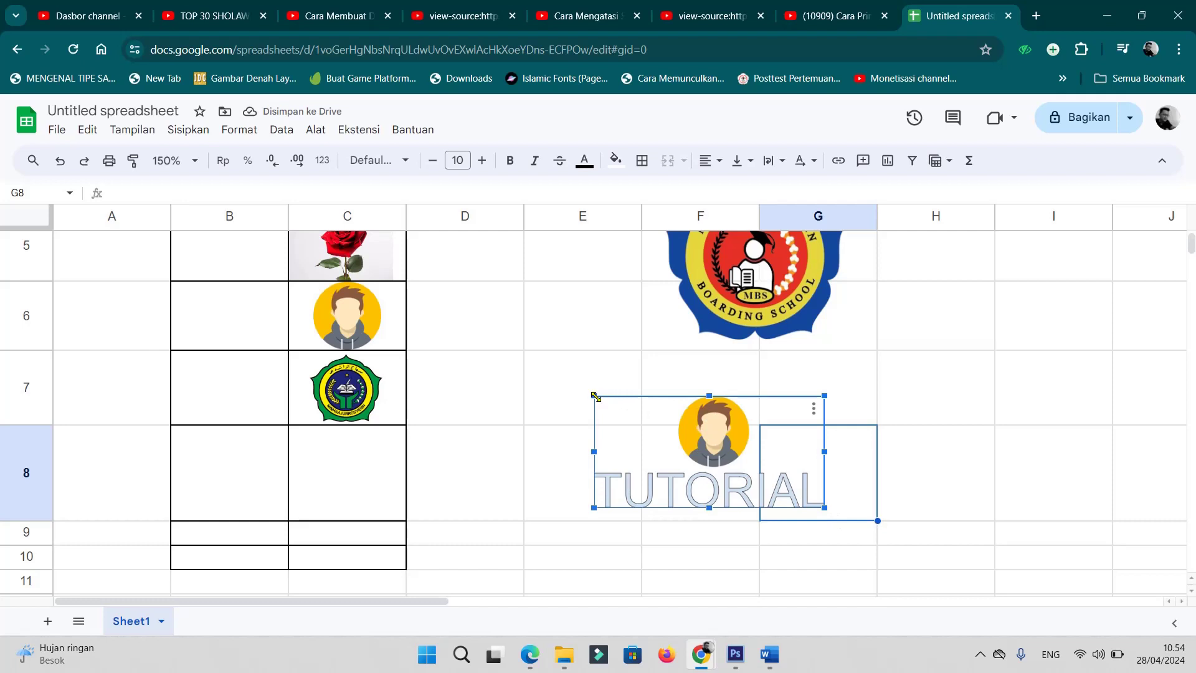
{"action": "left_click_drag", "start_coordinate": [594, 397], "coordinate": [488, 341]}
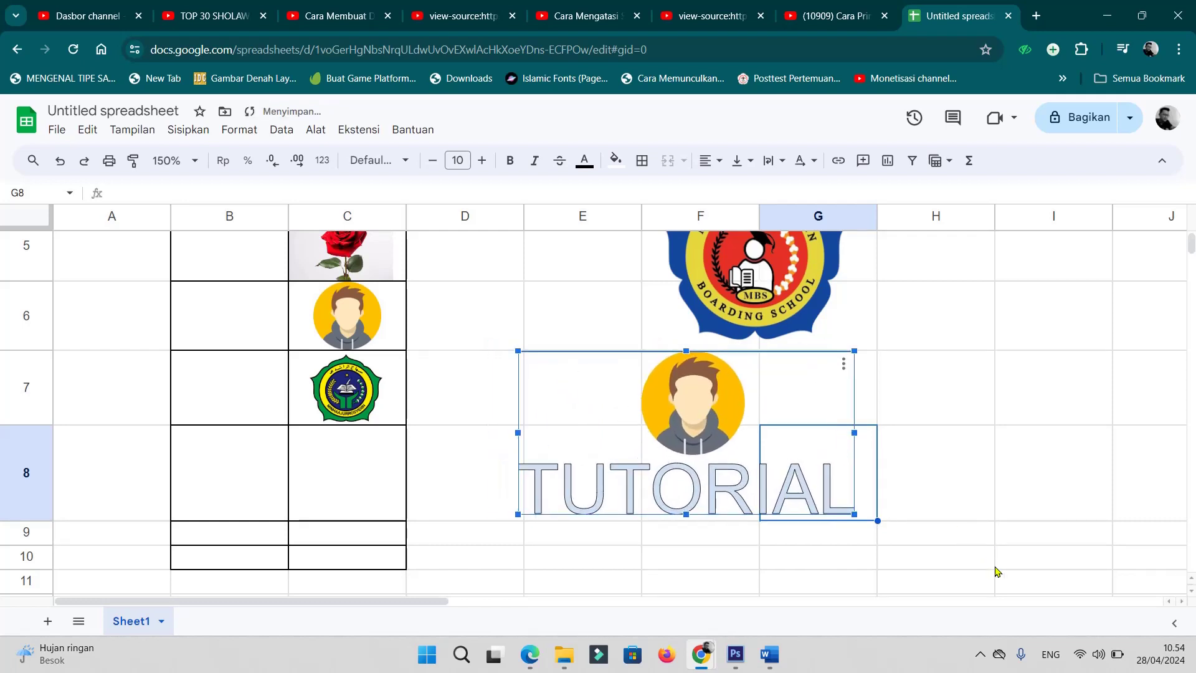